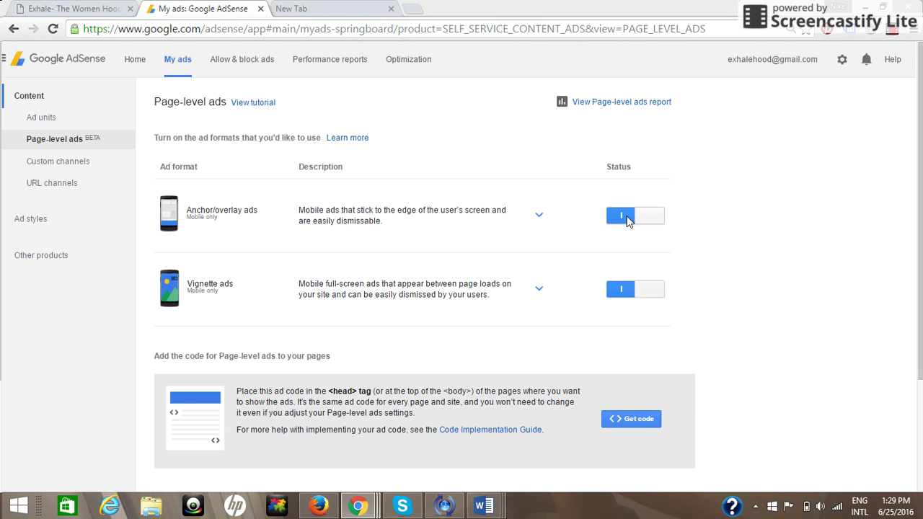
# - Select all of the AdSense page-level ad code, then switch to the Exhale – The Women Hood site tab
pyautogui.click(636, 418)
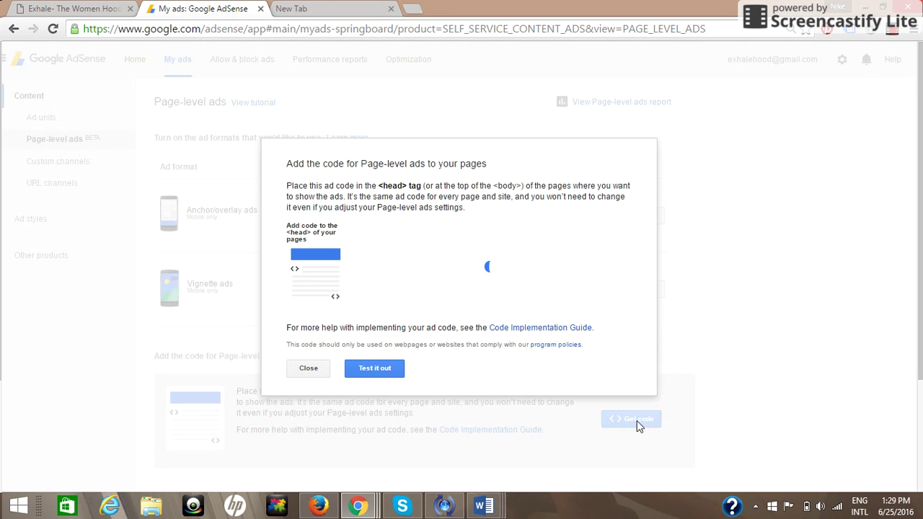
pyautogui.click(355, 232)
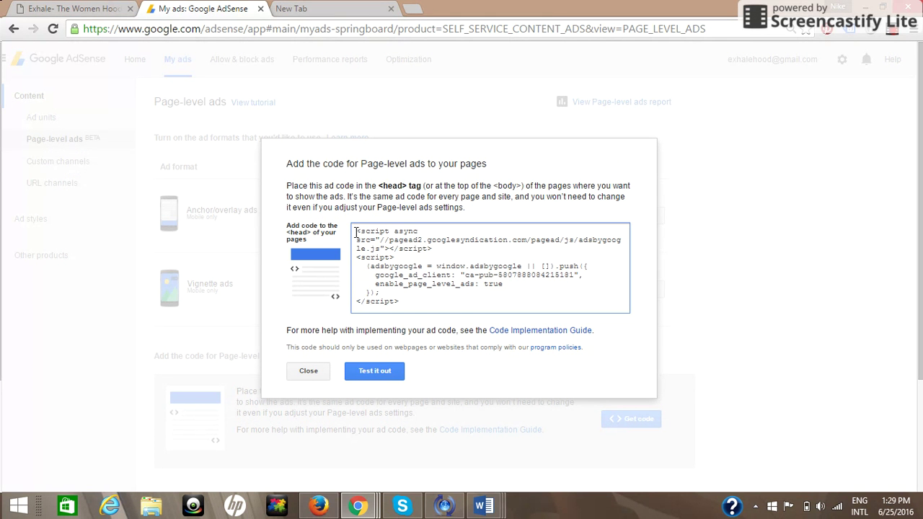
pyautogui.moveTo(356, 232); pyautogui.dragTo(476, 317)
pyautogui.hotkey('ctrl', 'c')
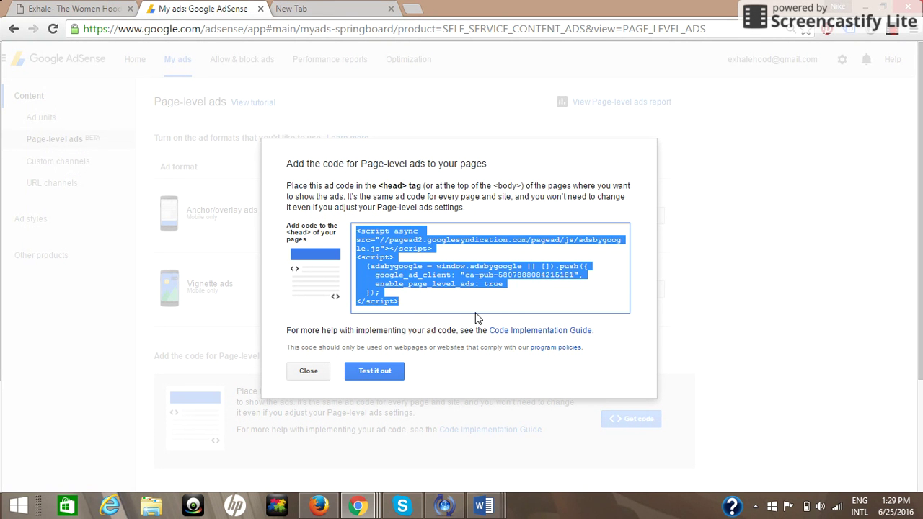
pyautogui.click(85, 7)
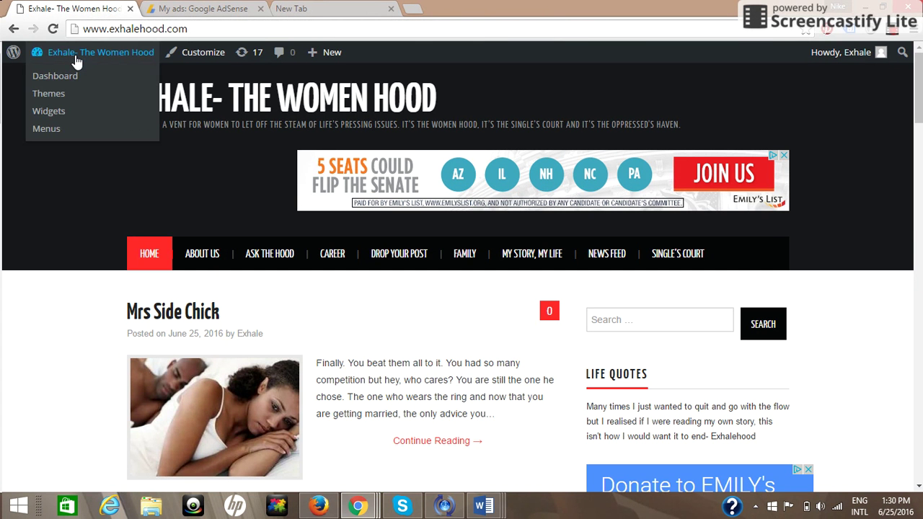
pyautogui.moveTo(100, 52)
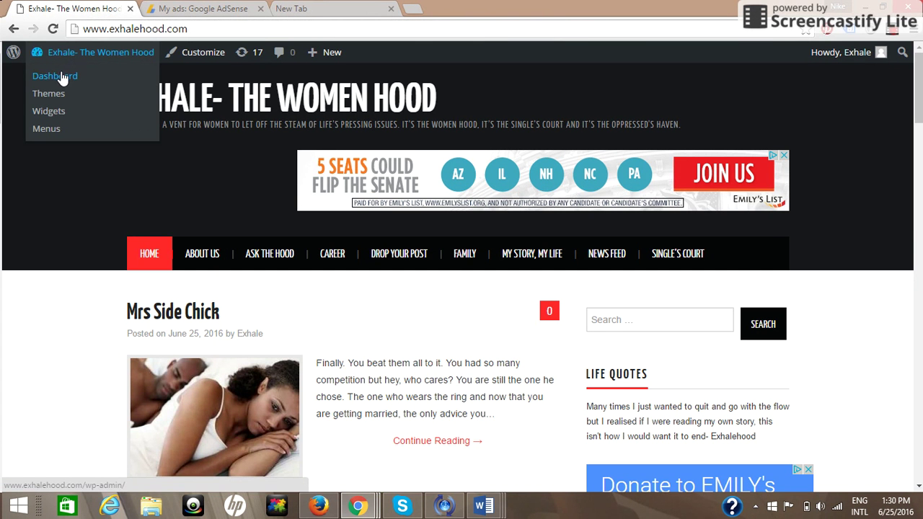
# - Go to the site's Dashboard and open Appearance > Editor for the Hiero theme
pyautogui.click(61, 75)
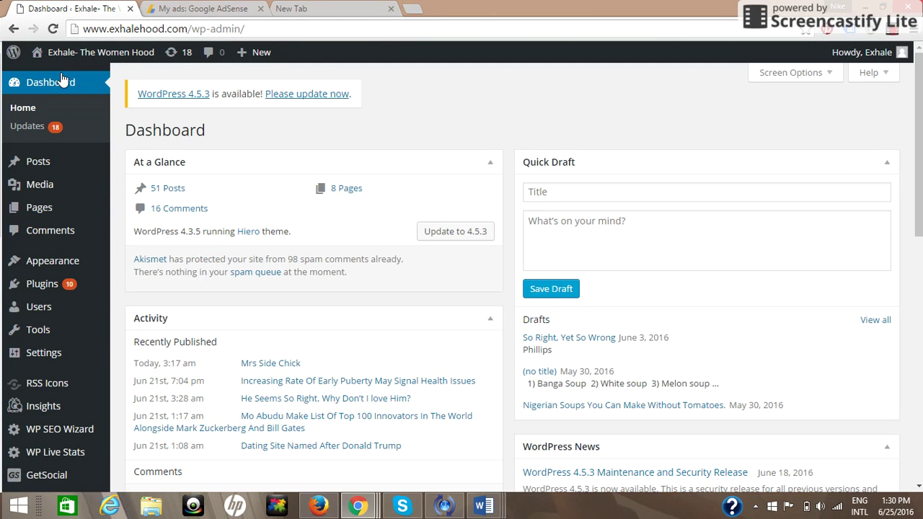
pyautogui.moveTo(51, 261)
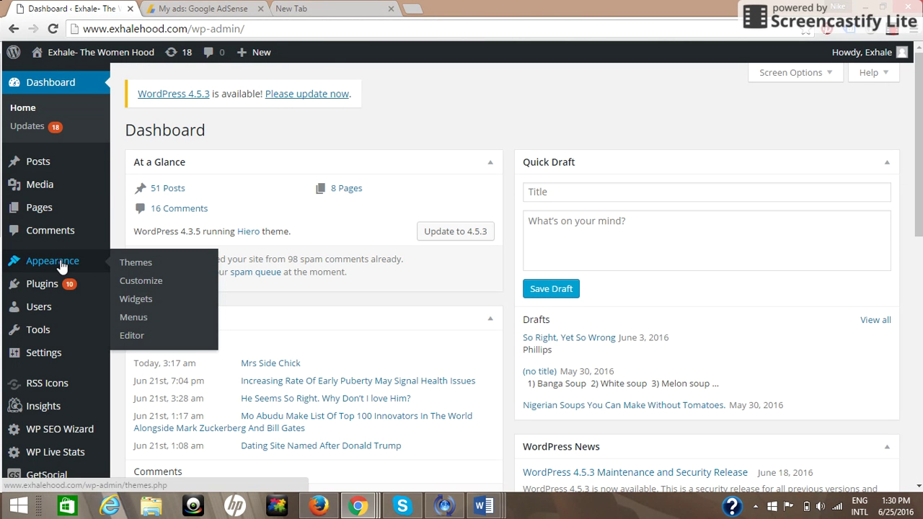
pyautogui.click(130, 336)
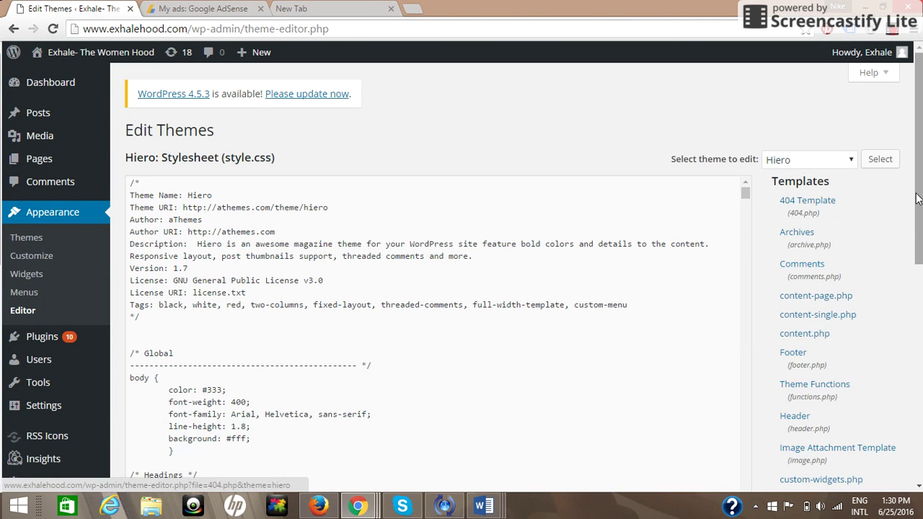
pyautogui.scroll(-3, 918, 199)
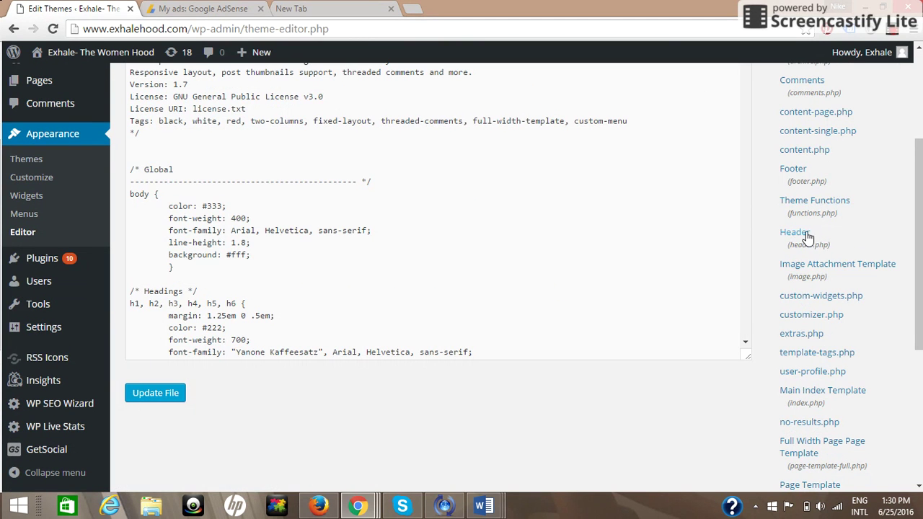
# - Open the Hiero theme's Header (header.php) template and place the caret in its code
pyautogui.click(798, 238)
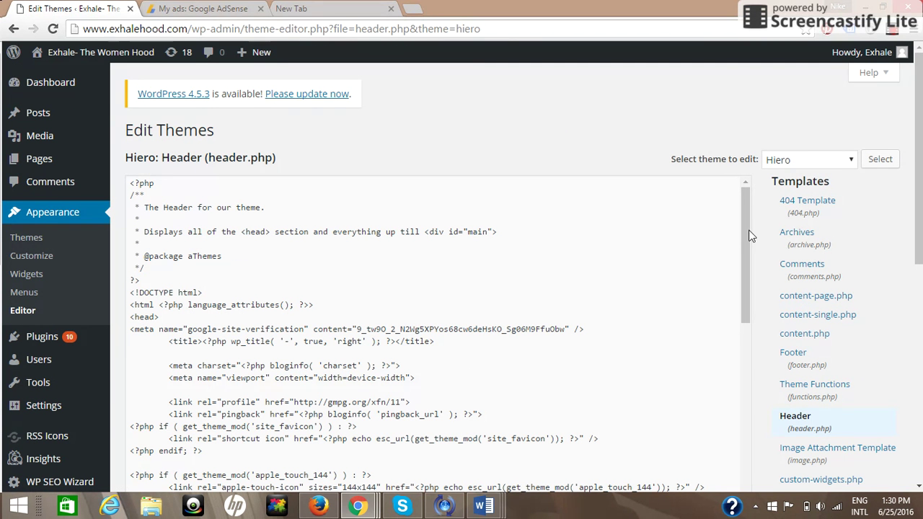
pyautogui.click(612, 229)
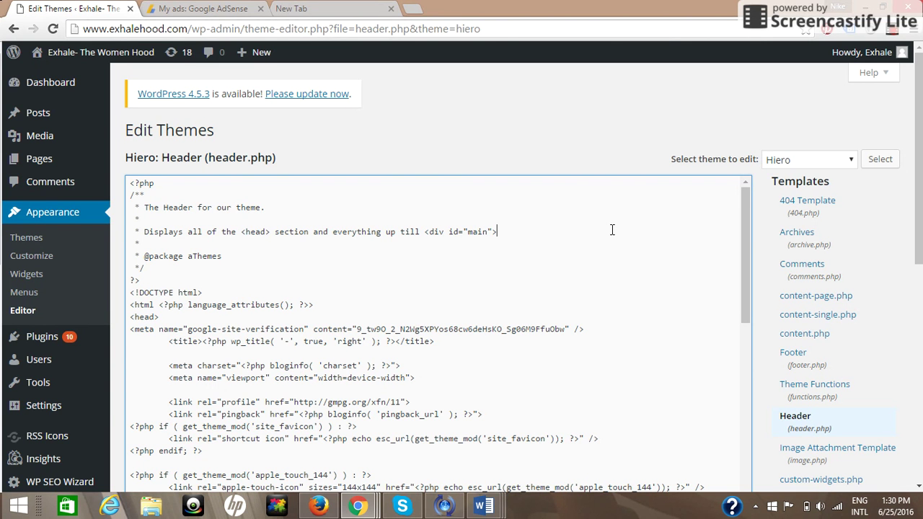
pyautogui.hotkey('ctrl', 'a')
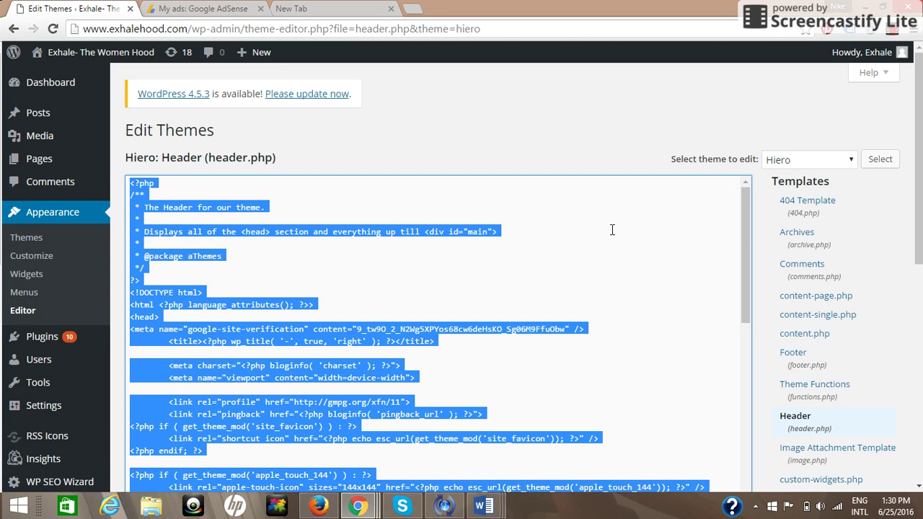
pyautogui.click(697, 235)
# - Paste the AdSense page-level ad code just before the <body> tag in header.php
pyautogui.moveTo(744, 233); pyautogui.dragTo(739, 330)
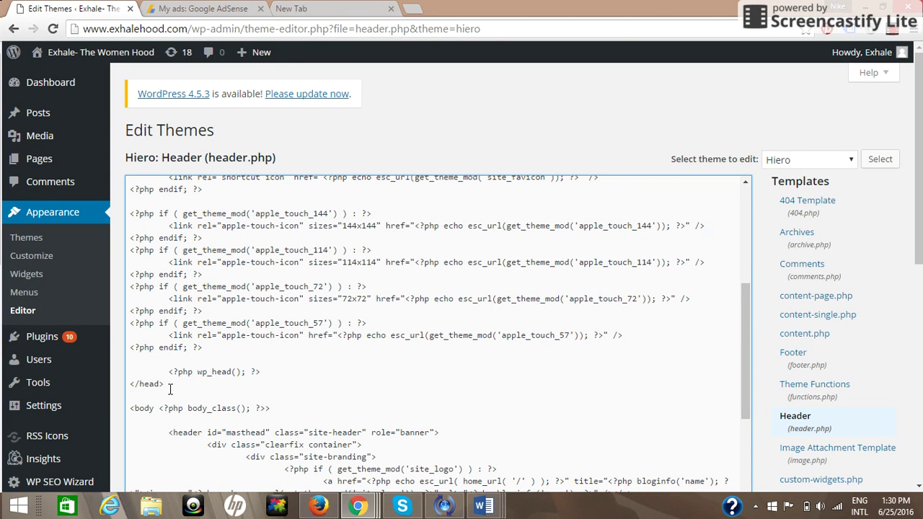
pyautogui.click(134, 408)
pyautogui.hotkey('ctrl', 'v')
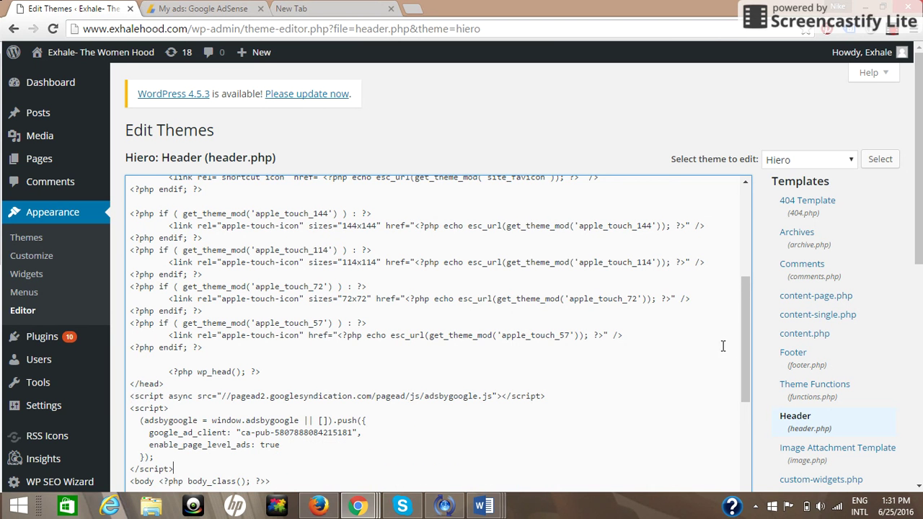
# - Save the edited header.php with Update File
pyautogui.moveTo(740, 332); pyautogui.dragTo(741, 464)
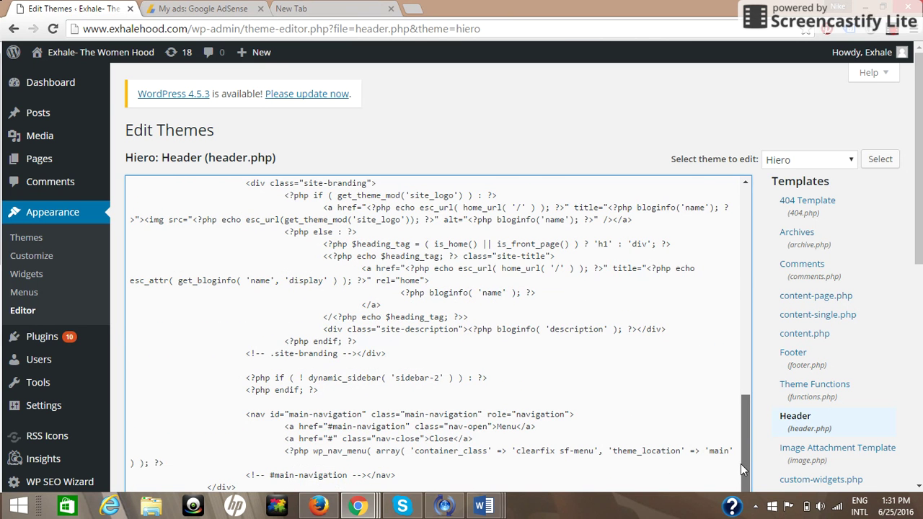
pyautogui.scroll(-4, 433, 339)
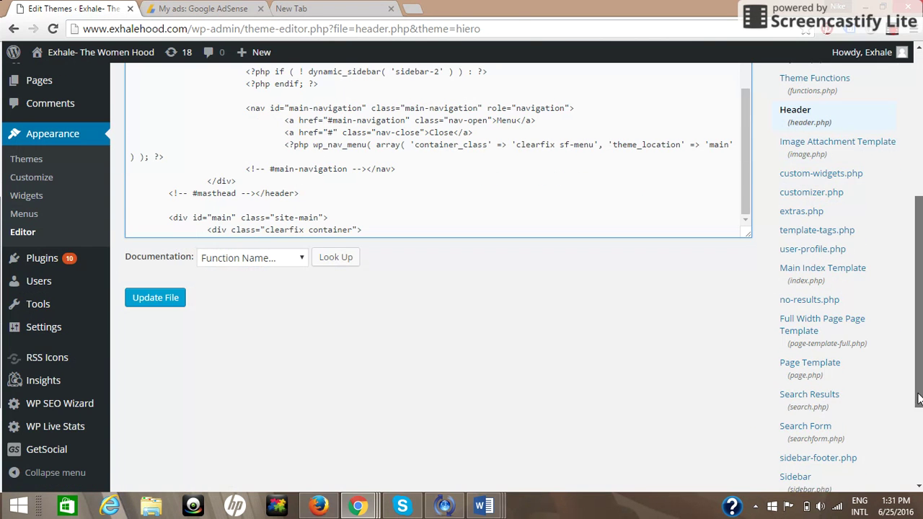
pyautogui.click(167, 299)
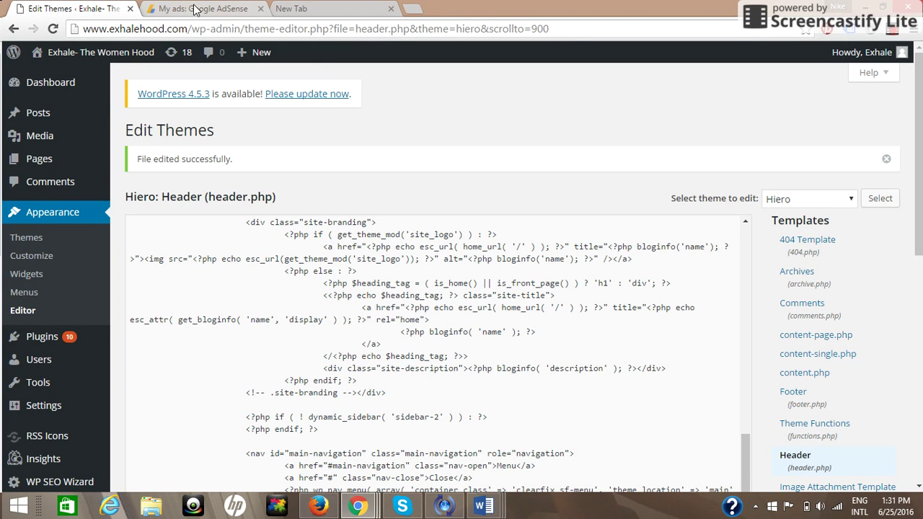
# - Back in AdSense, view the 'Test it out' instructions for page-level ads, then close them with Done
pyautogui.click(195, 9)
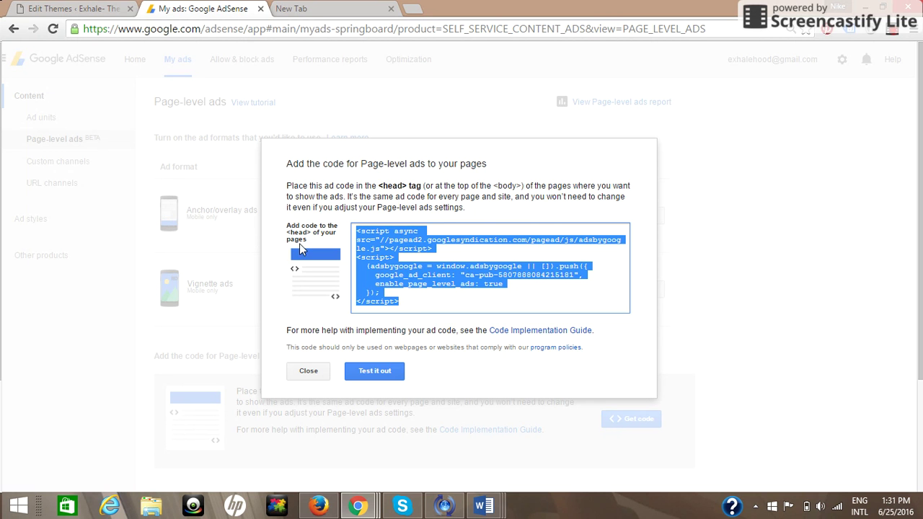
pyautogui.click(365, 377)
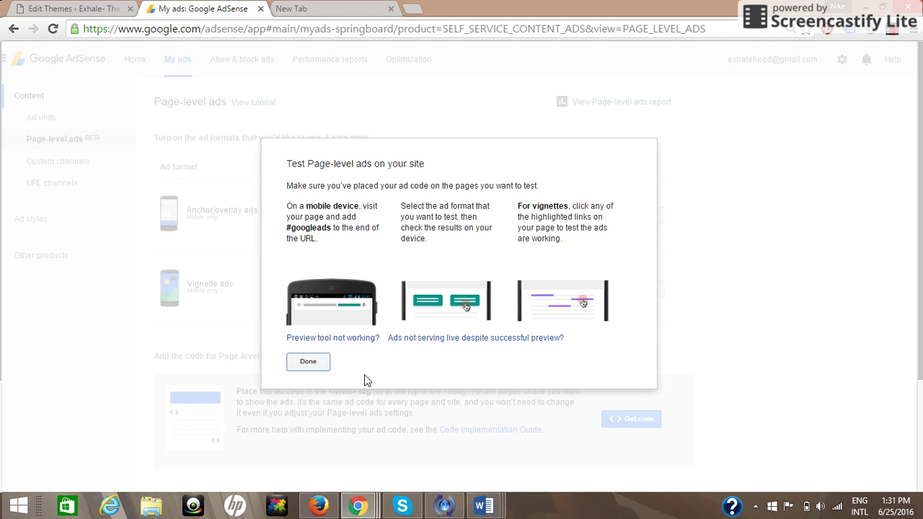
pyautogui.click(312, 367)
pyautogui.click(330, 10)
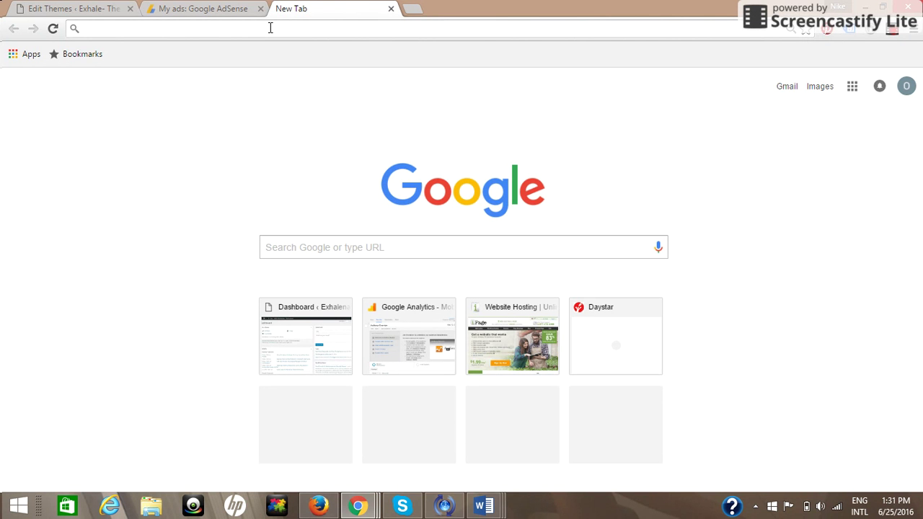
pyautogui.write('www')
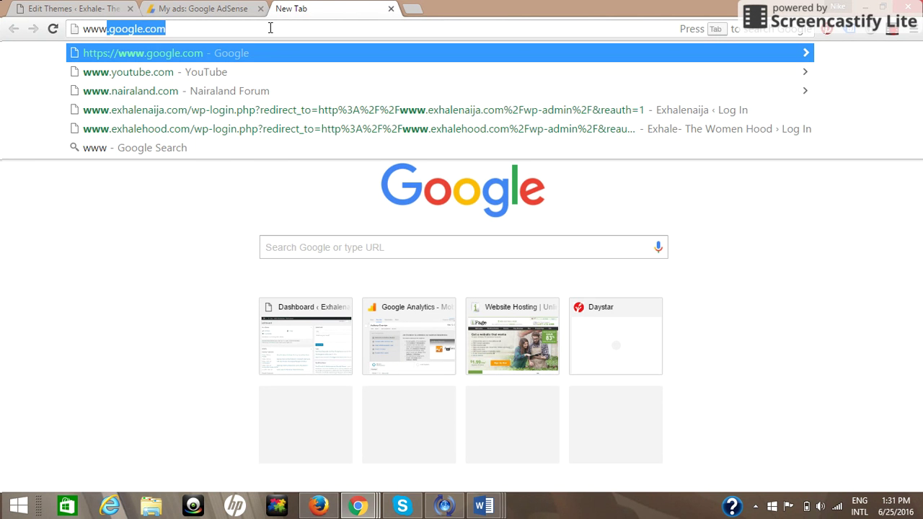
pyautogui.write('.exh')
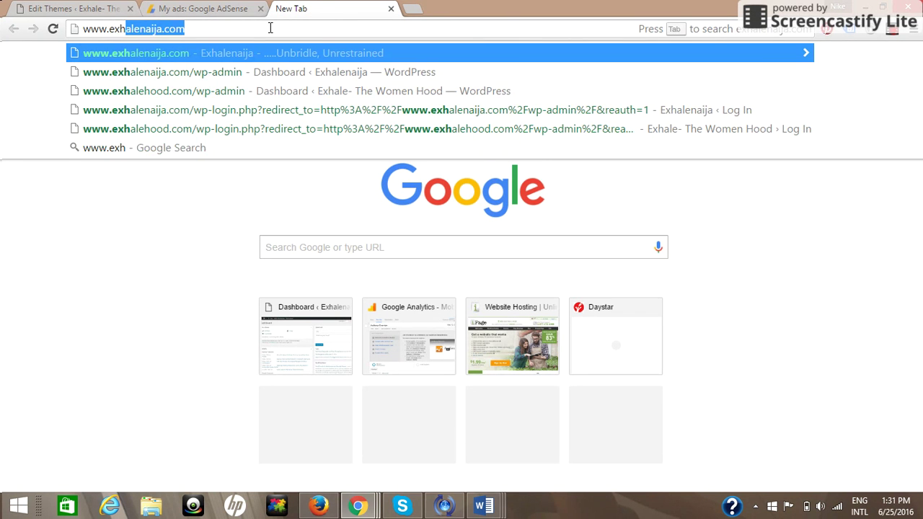
pyautogui.write('alehood')
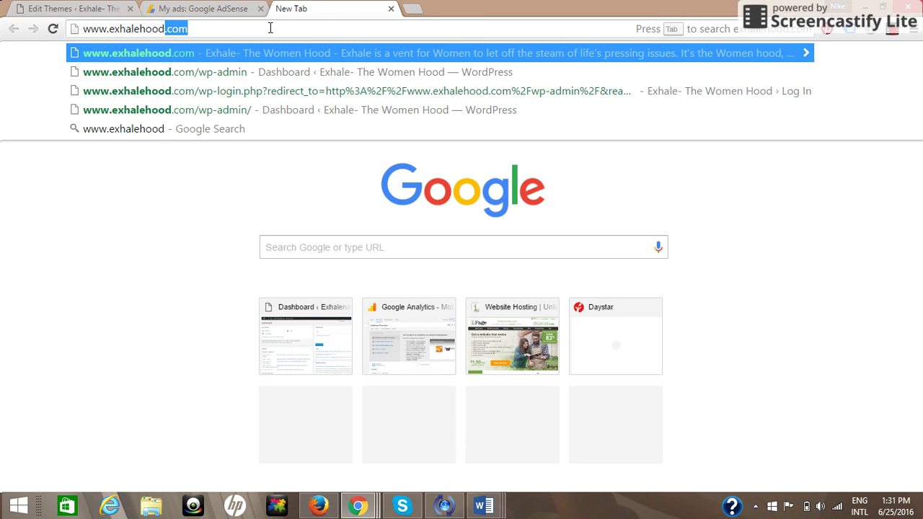
pyautogui.write('.com/')
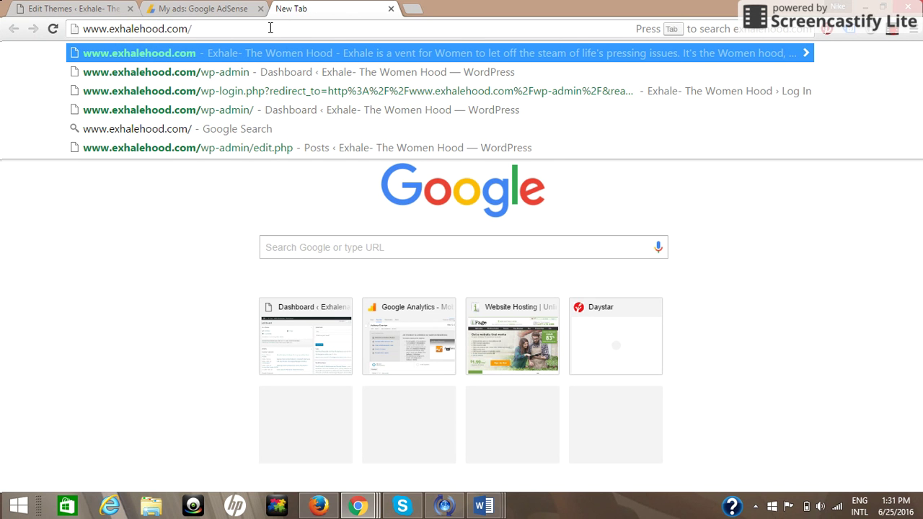
pyautogui.press('BackSpace')
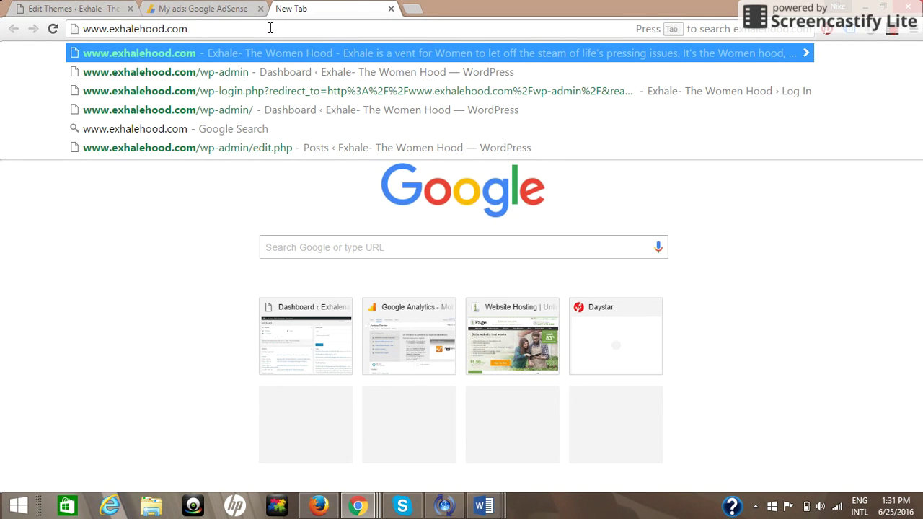
pyautogui.write('#')
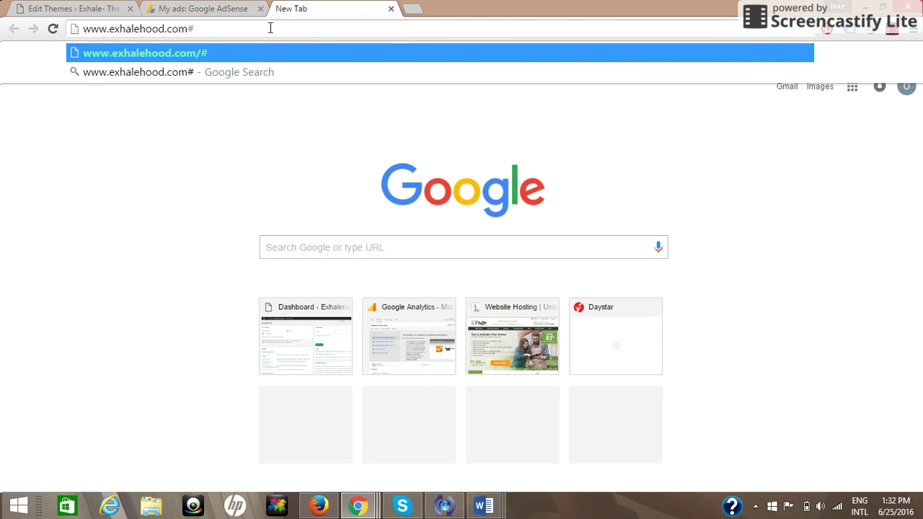
pyautogui.write('go')
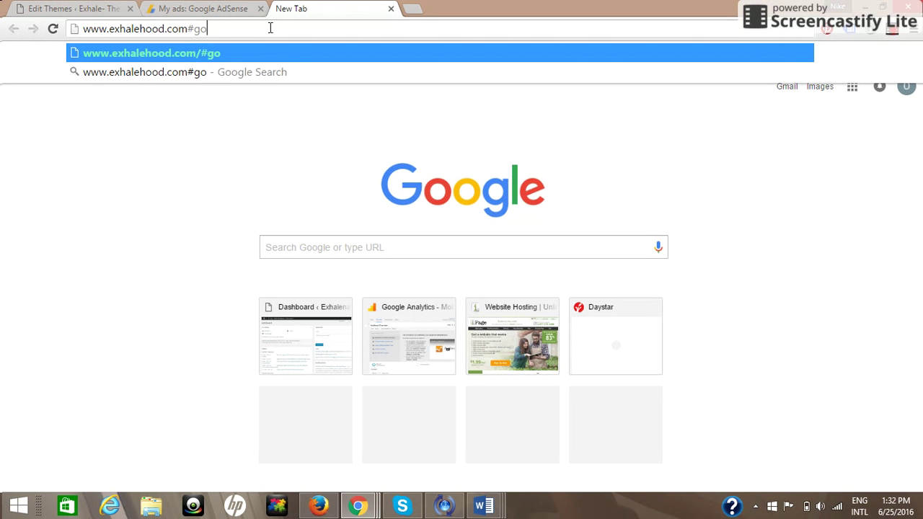
pyautogui.write('ogle')
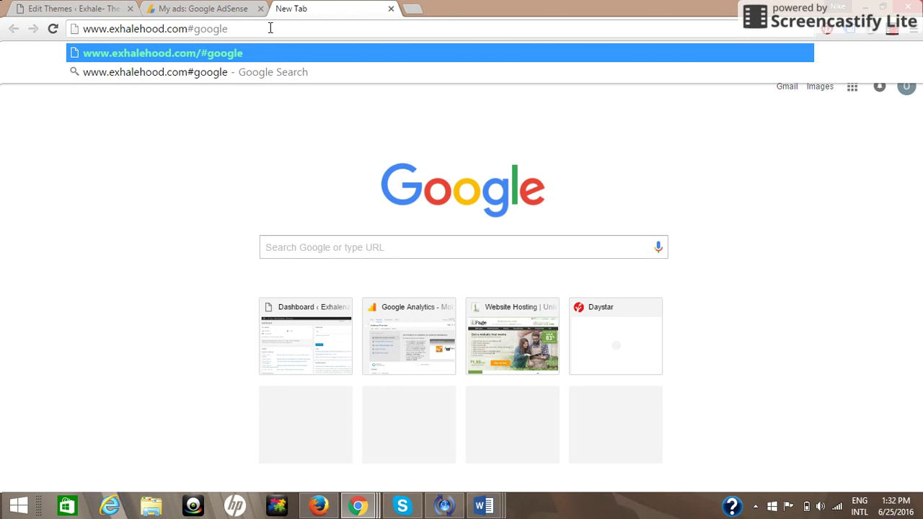
pyautogui.write('ads')
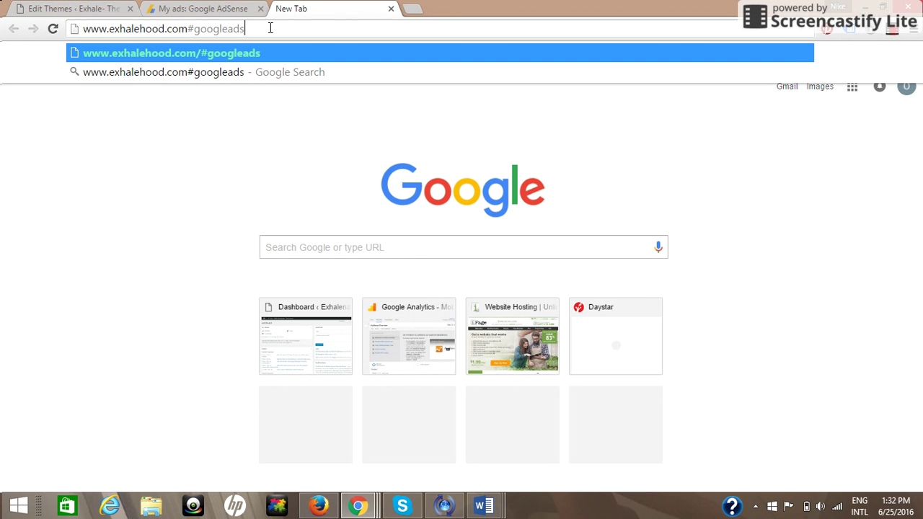